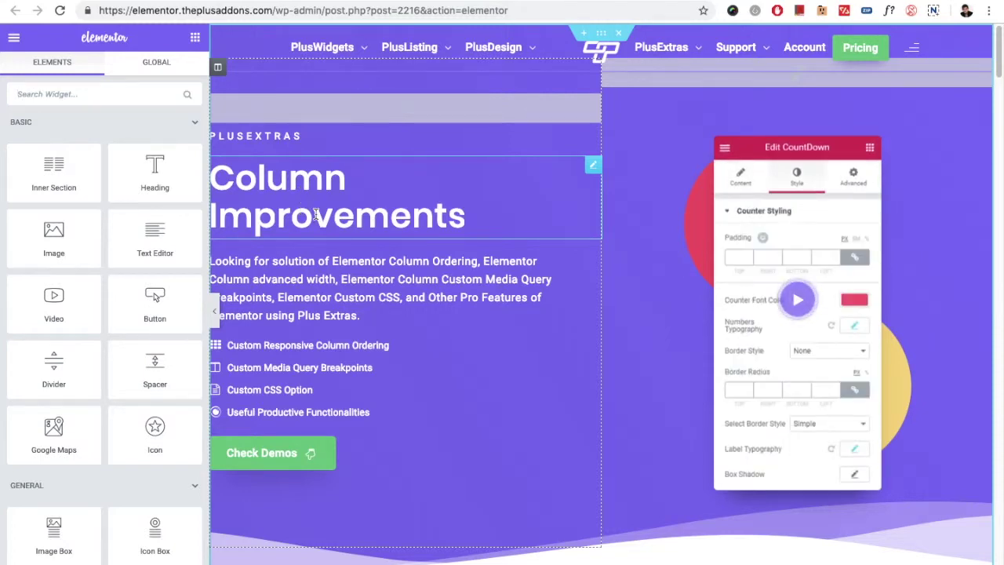
- Scroll to the Custom Media Query Breakpoints section and open the Mr. Secure column's settings
{"action": "scroll", "coordinate": [316, 215], "scroll_direction": "down", "scroll_amount": 5}
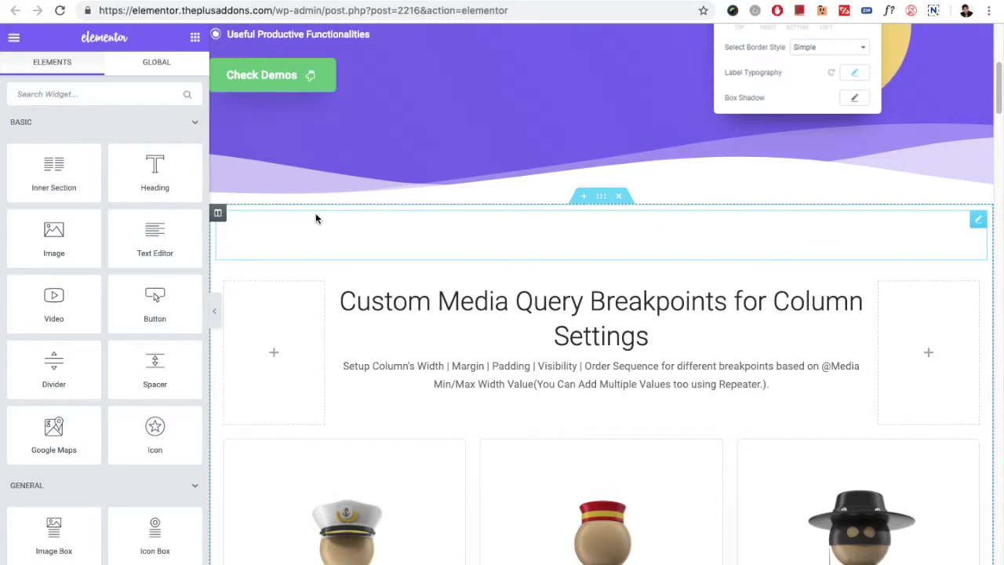
{"action": "scroll", "coordinate": [315, 213], "scroll_direction": "down", "scroll_amount": 1}
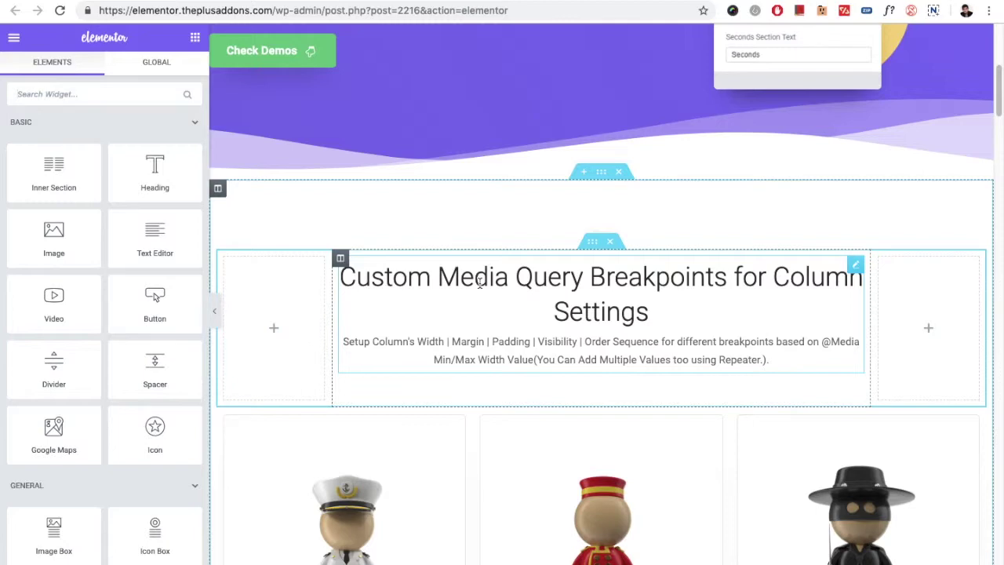
{"action": "scroll", "coordinate": [479, 283], "scroll_direction": "down", "scroll_amount": 4}
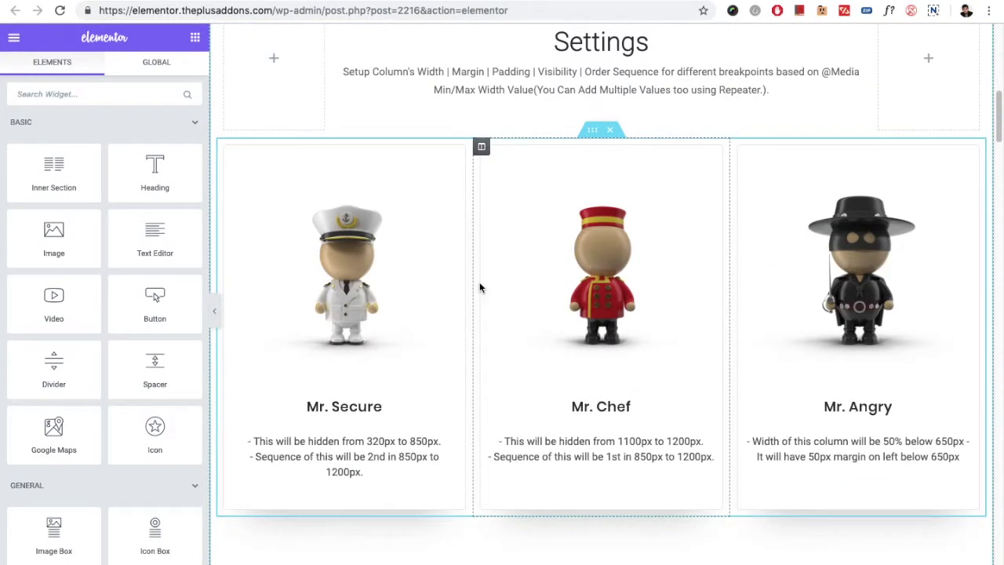
{"action": "scroll", "coordinate": [451, 170], "scroll_direction": "up", "scroll_amount": 2}
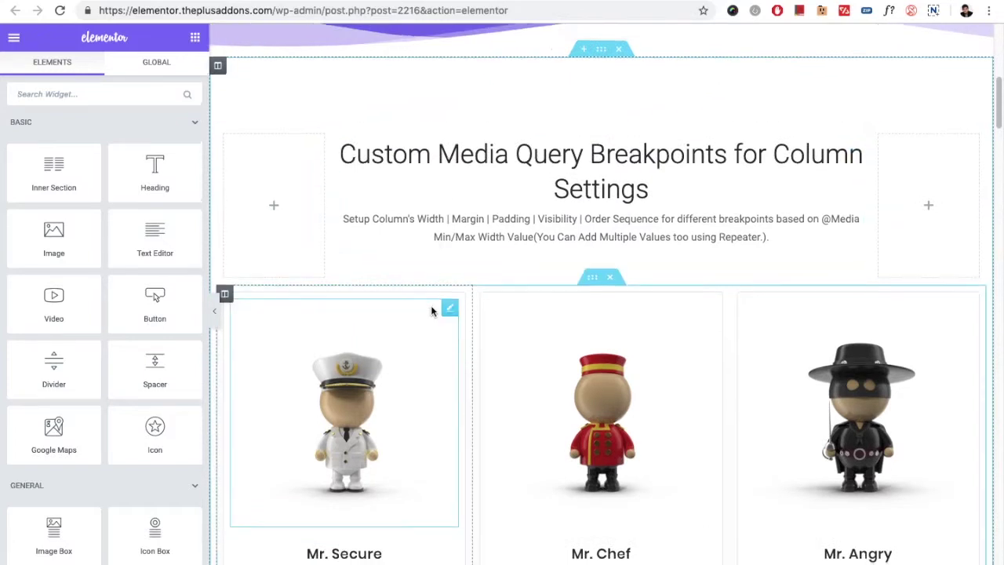
{"action": "scroll", "coordinate": [430, 311], "scroll_direction": "down", "scroll_amount": 1}
{"action": "scroll", "coordinate": [430, 311], "scroll_direction": "down", "scroll_amount": 2}
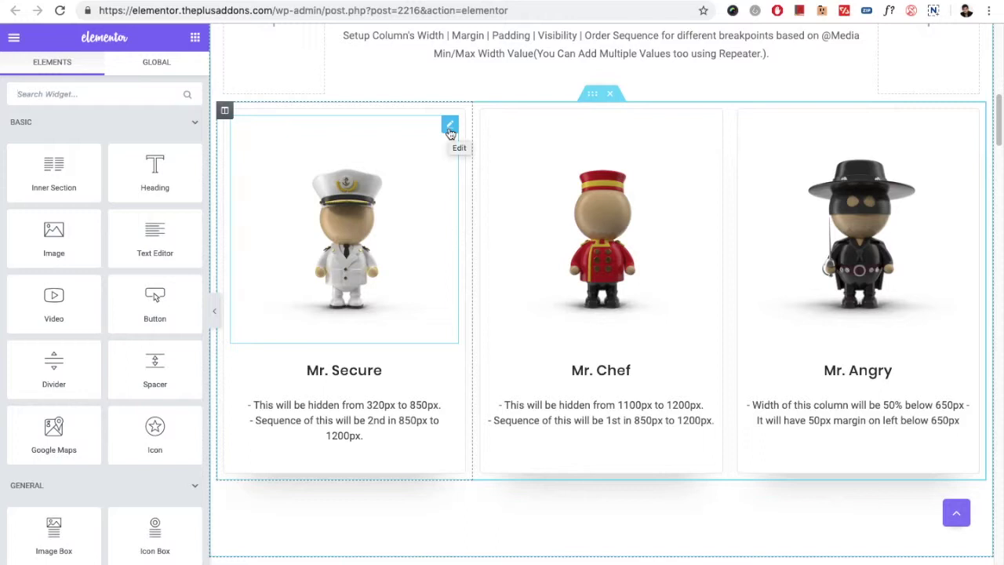
{"action": "left_click", "coordinate": [225, 111]}
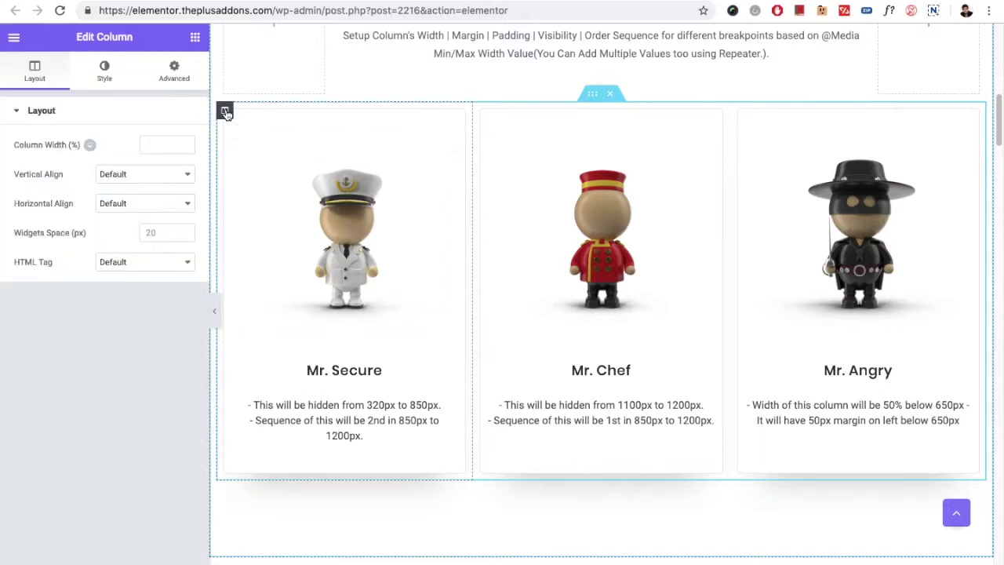
- In the Mr. Secure column's Advanced Plus Extras, expand the first breakpoint rule (min 850px, max 1200px)
{"action": "left_click", "coordinate": [174, 72]}
{"action": "left_click", "coordinate": [63, 394]}
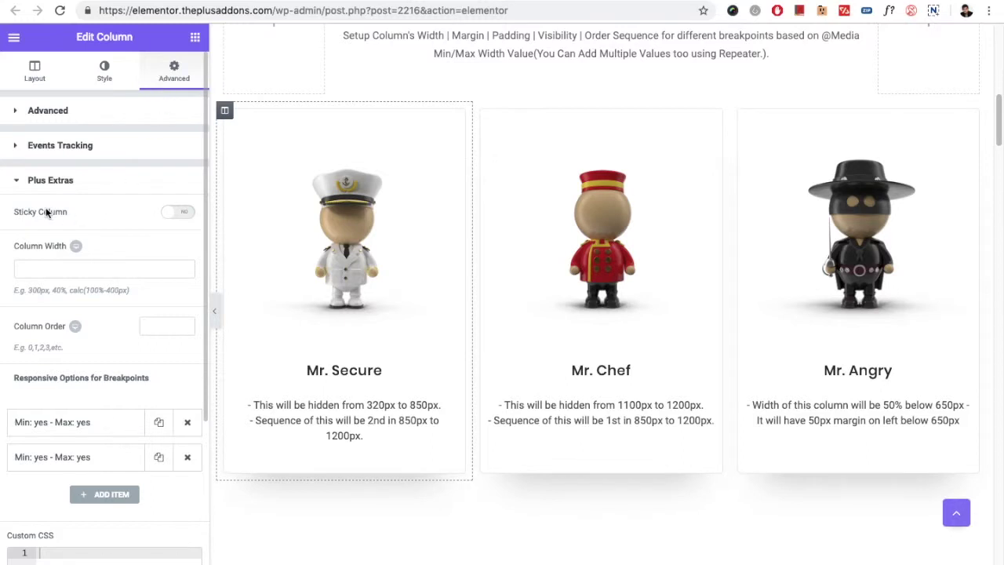
{"action": "scroll", "coordinate": [62, 345], "scroll_direction": "down", "scroll_amount": 1}
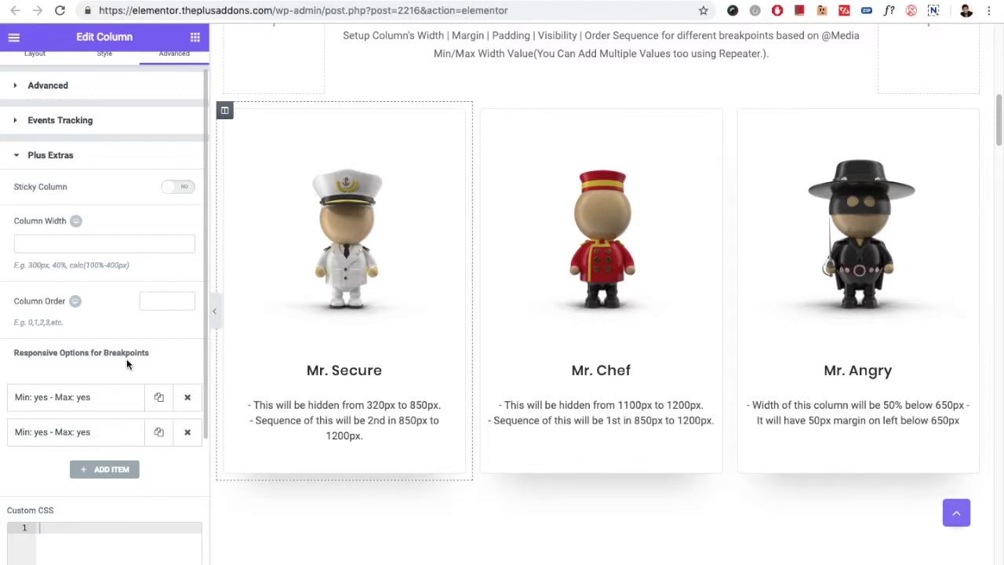
{"action": "scroll", "coordinate": [126, 359], "scroll_direction": "down", "scroll_amount": 1}
{"action": "left_click", "coordinate": [106, 368]}
{"action": "scroll", "coordinate": [102, 364], "scroll_direction": "down", "scroll_amount": 5}
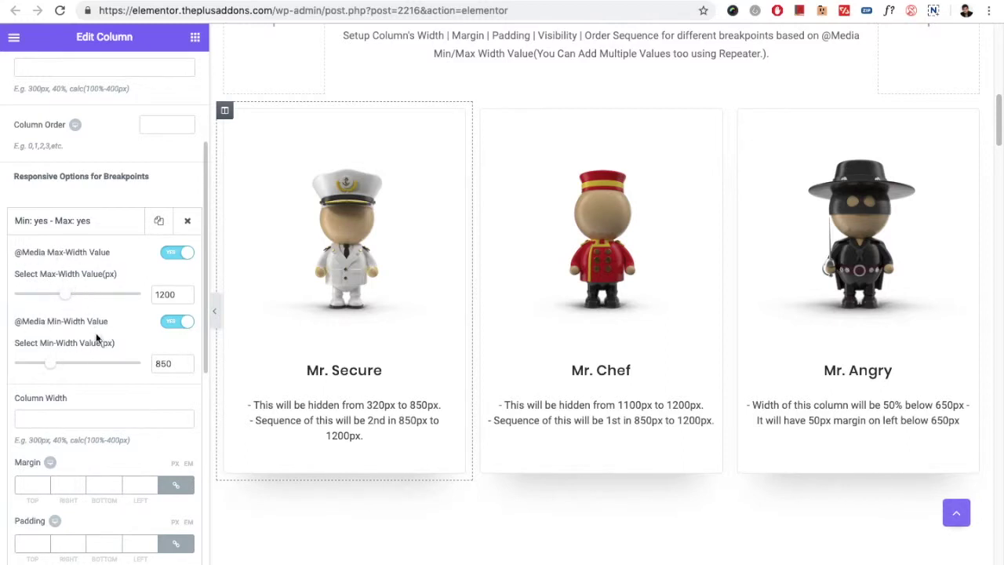
{"action": "scroll", "coordinate": [96, 337], "scroll_direction": "down", "scroll_amount": 1}
{"action": "scroll", "coordinate": [144, 339], "scroll_direction": "down", "scroll_amount": 2}
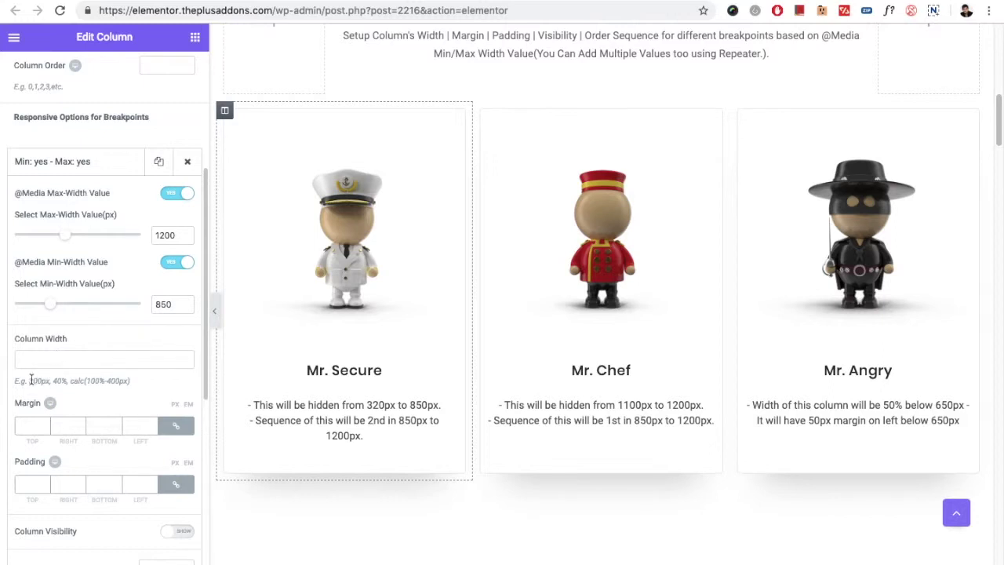
{"action": "double_click", "coordinate": [40, 381]}
{"action": "double_click", "coordinate": [61, 381]}
{"action": "left_click_drag", "start_coordinate": [72, 381], "coordinate": [132, 387]}
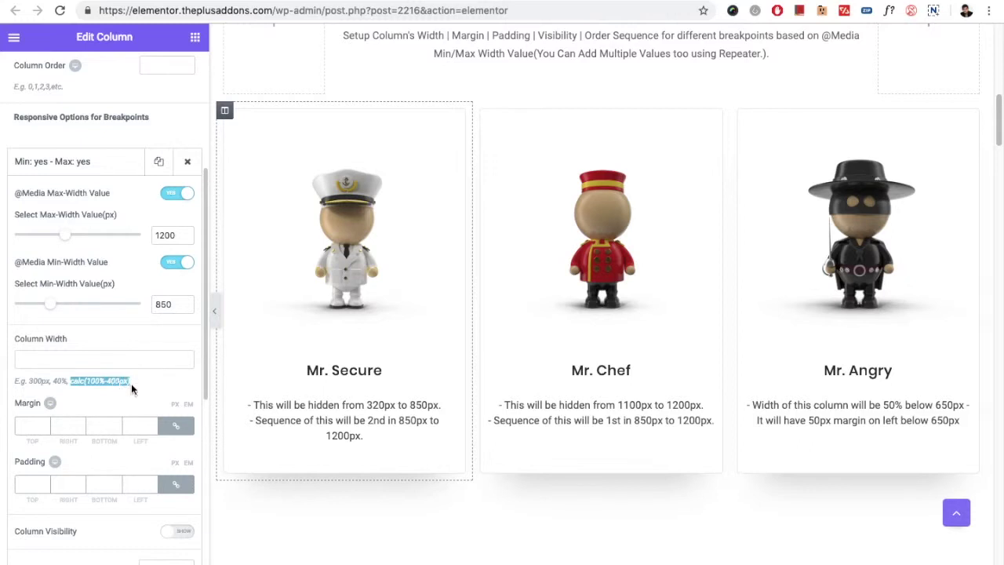
{"action": "triple_click", "coordinate": [85, 382]}
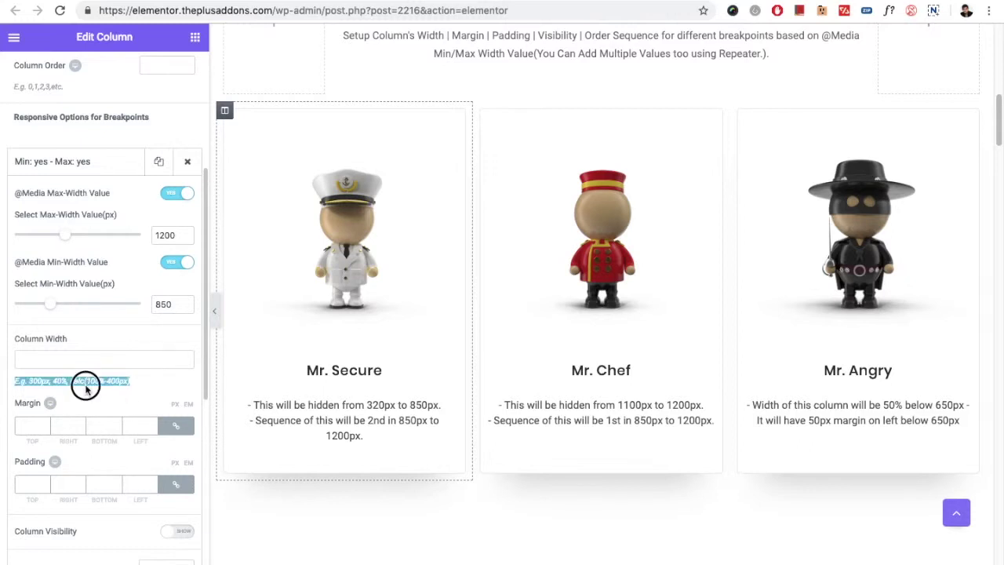
{"action": "left_click", "coordinate": [75, 380]}
{"action": "left_click_drag", "start_coordinate": [73, 380], "coordinate": [130, 378]}
{"action": "scroll", "coordinate": [126, 378], "scroll_direction": "down", "scroll_amount": 2}
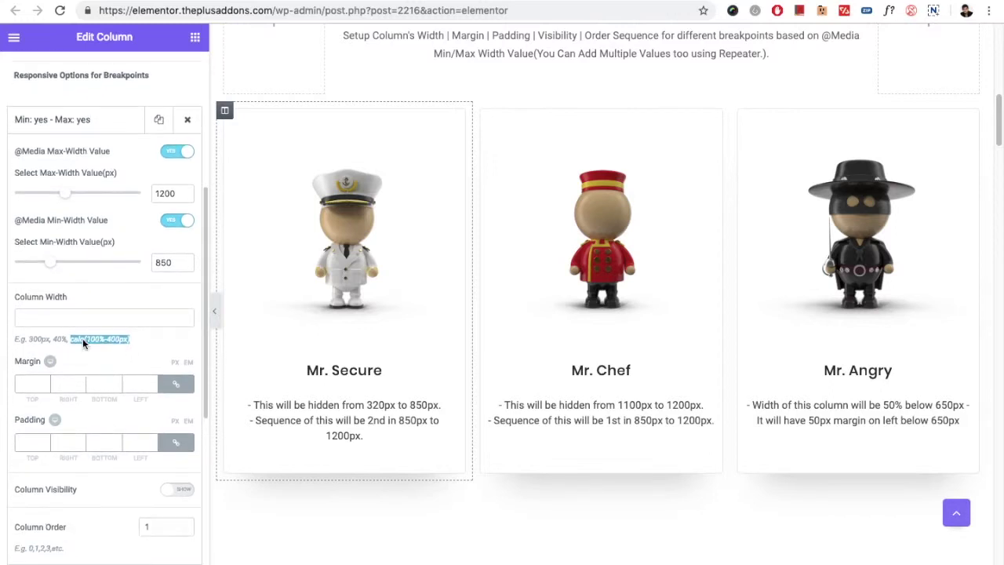
{"action": "left_click", "coordinate": [31, 382]}
{"action": "left_click", "coordinate": [30, 439]}
{"action": "scroll", "coordinate": [48, 435], "scroll_direction": "down", "scroll_amount": 1}
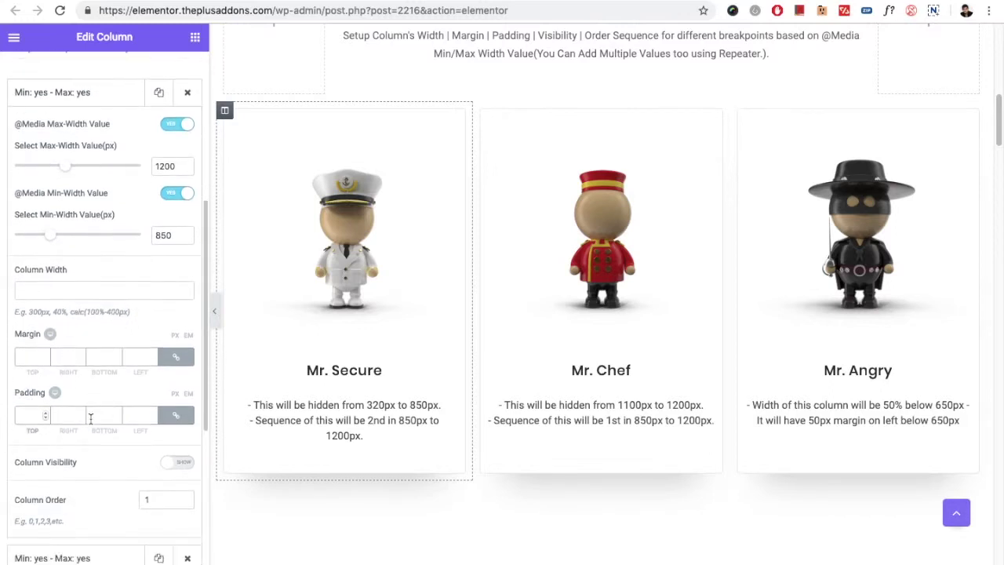
{"action": "left_click", "coordinate": [179, 464]}
{"action": "left_click", "coordinate": [179, 468]}
{"action": "scroll", "coordinate": [72, 282], "scroll_direction": "down", "scroll_amount": 1}
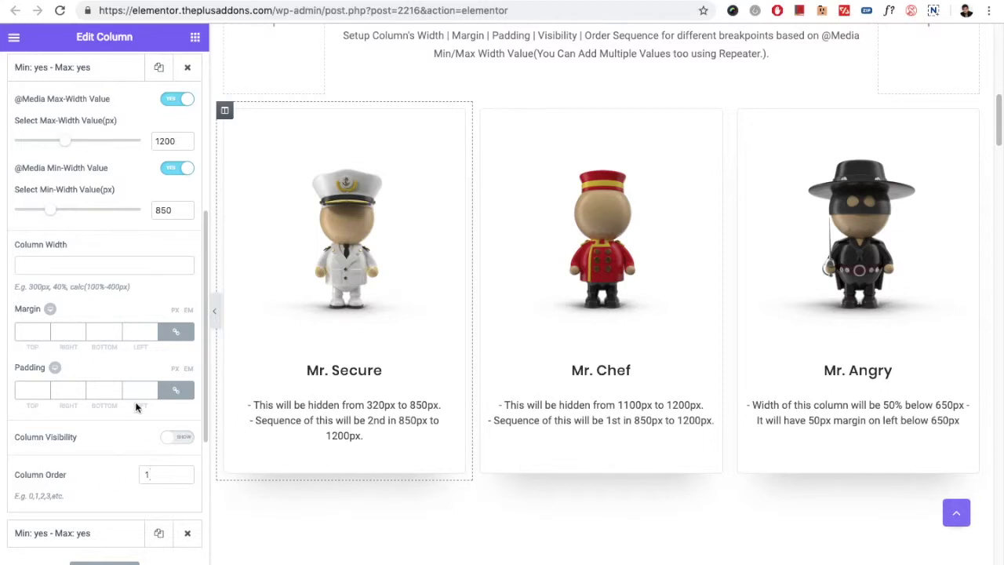
{"action": "scroll", "coordinate": [110, 145], "scroll_direction": "up", "scroll_amount": 1}
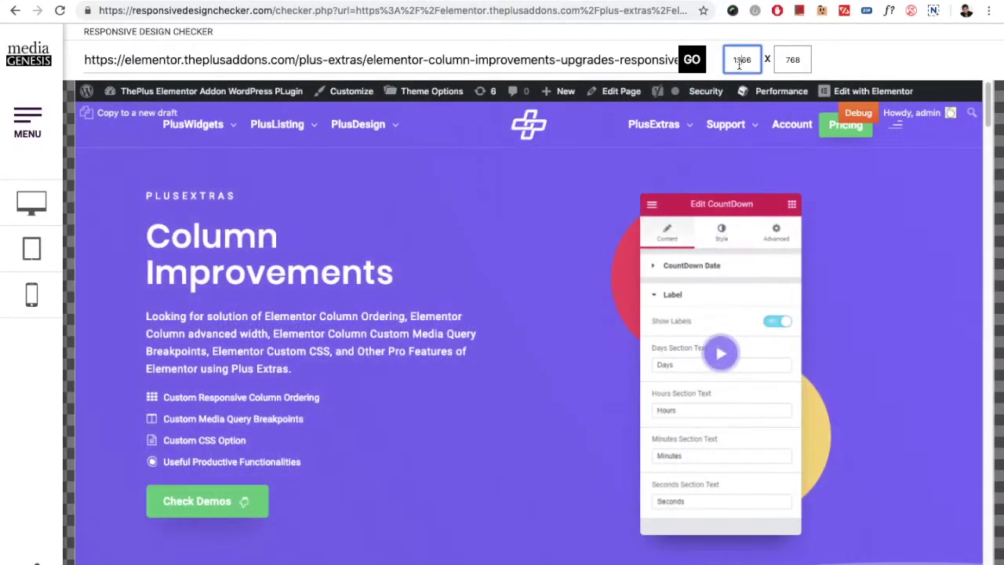
- Reload the preview at 1150 px width and scroll to the Mr. Secure and Mr. Angry cards
{"action": "double_click", "coordinate": [734, 63]}
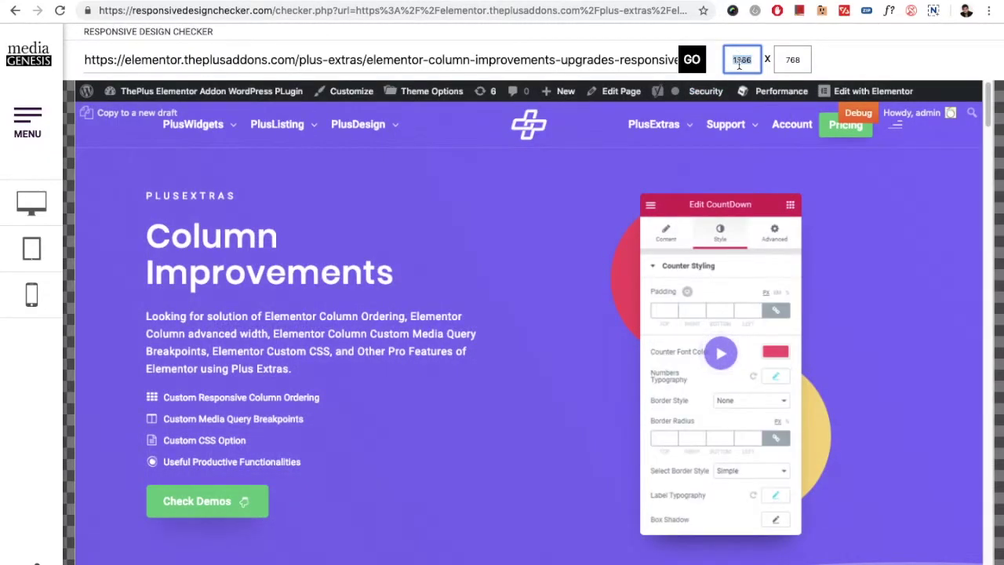
{"action": "type", "text": "1150"}
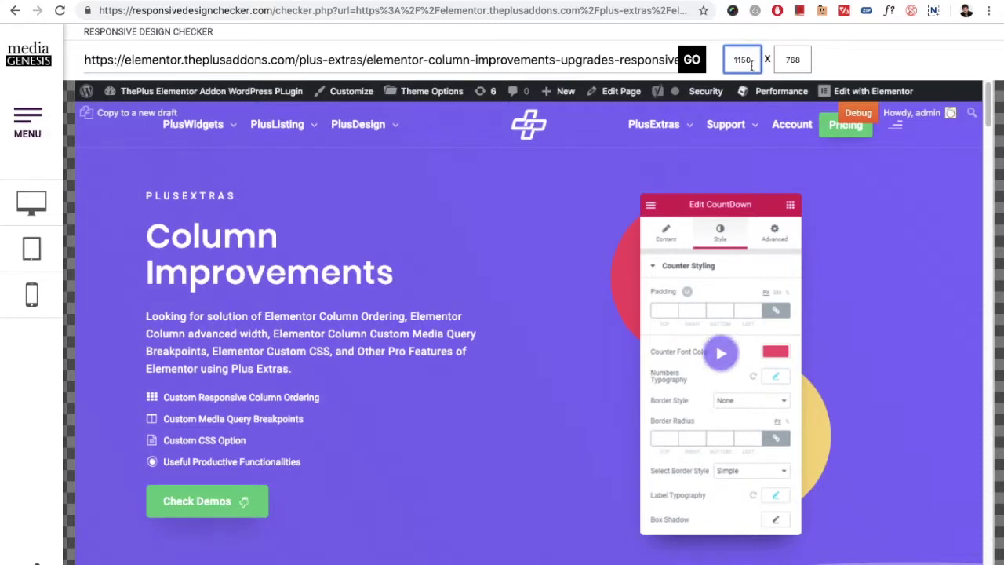
{"action": "left_click", "coordinate": [693, 62]}
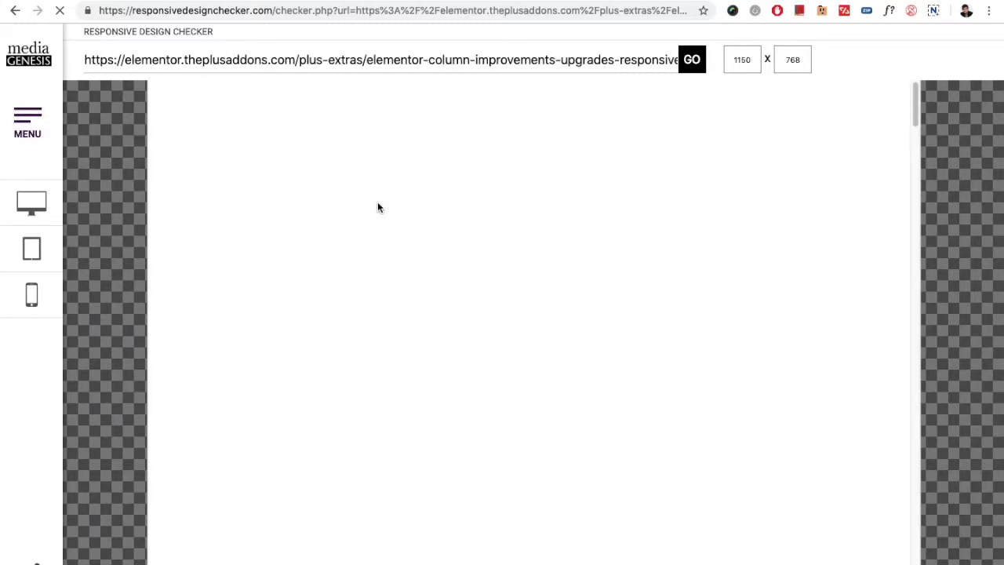
{"action": "scroll", "coordinate": [378, 208], "scroll_direction": "down", "scroll_amount": 3}
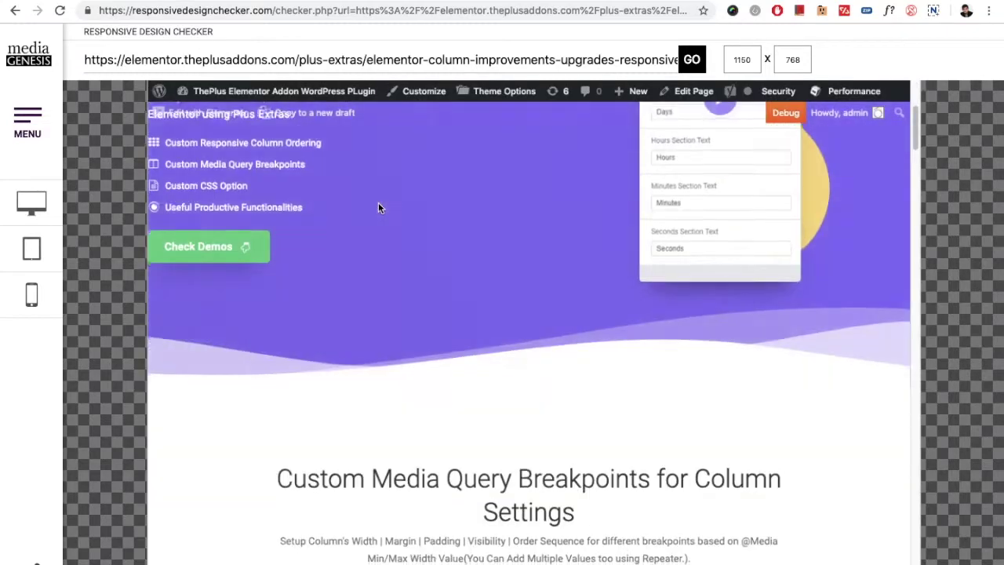
{"action": "scroll", "coordinate": [378, 208], "scroll_direction": "down", "scroll_amount": 5}
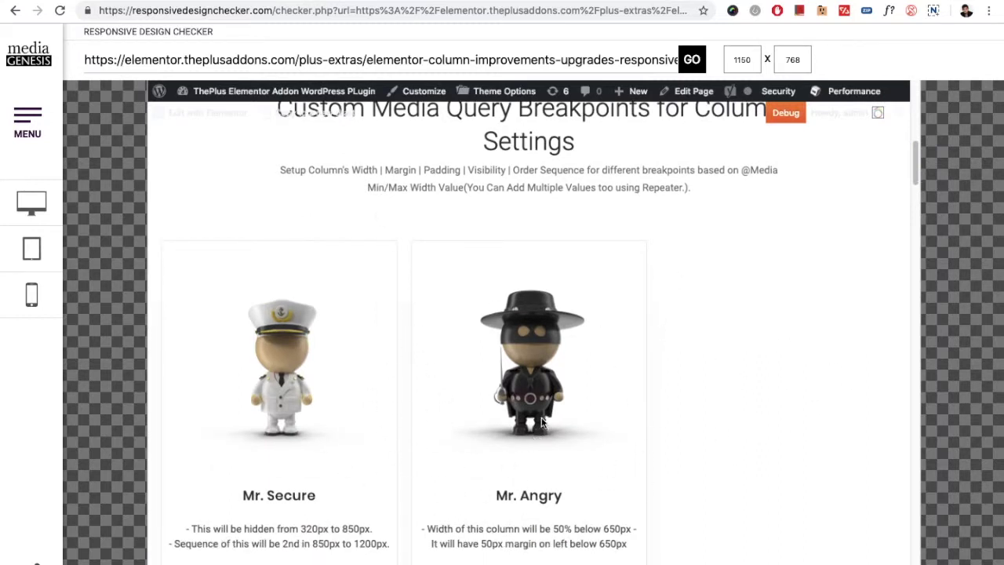
{"action": "double_click", "coordinate": [740, 60]}
{"action": "scroll", "coordinate": [757, 423], "scroll_direction": "down", "scroll_amount": 1}
{"action": "scroll", "coordinate": [756, 424], "scroll_direction": "down", "scroll_amount": 1}
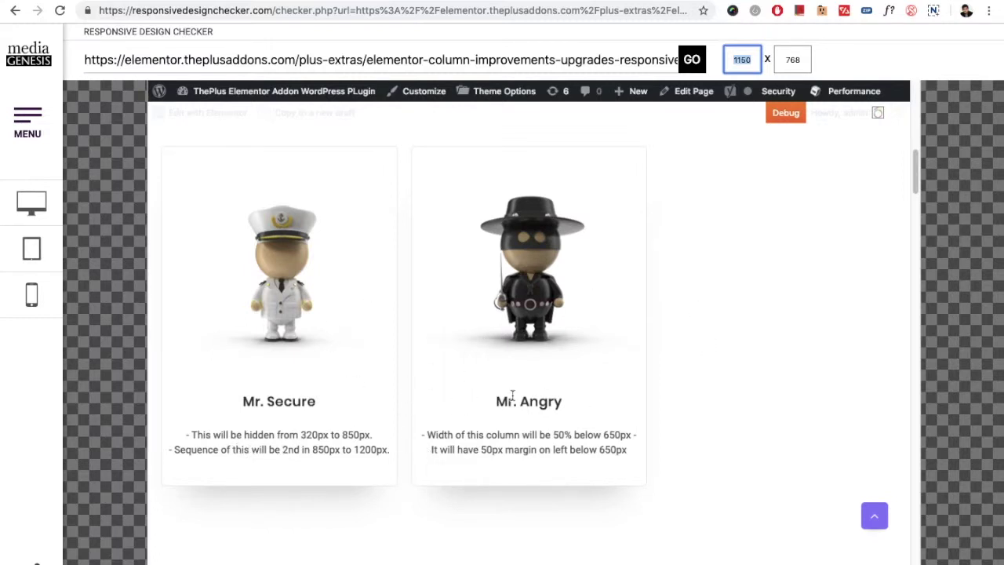
- Return to the Elementor editor and select the Fresh column
{"action": "left_click", "coordinate": [216, 2]}
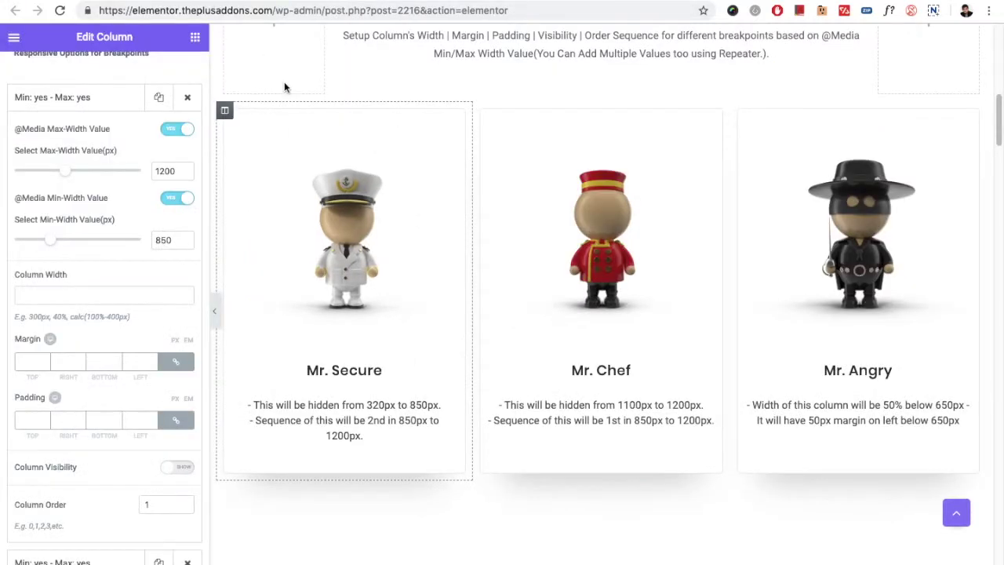
{"action": "scroll", "coordinate": [415, 298], "scroll_direction": "down", "scroll_amount": 7}
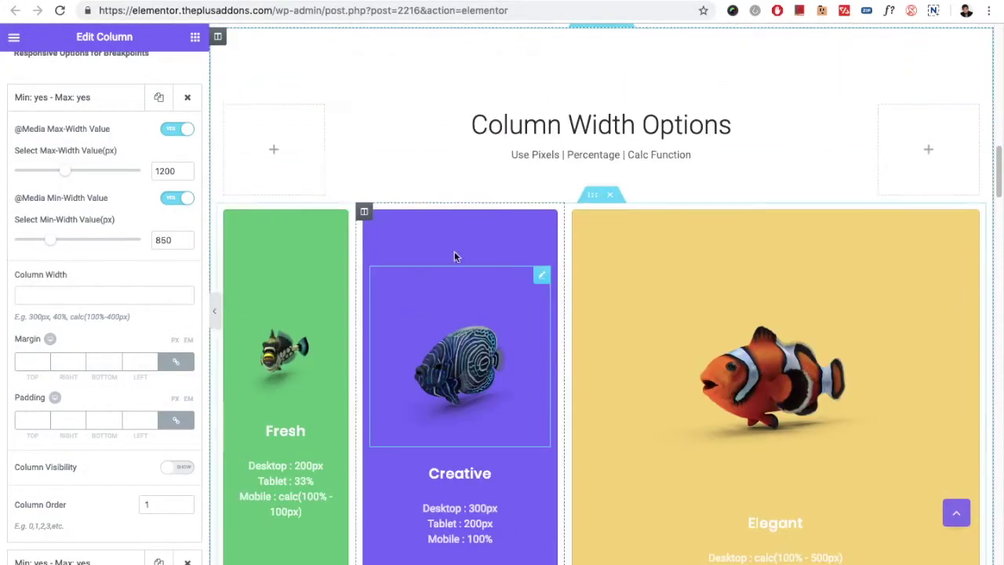
{"action": "scroll", "coordinate": [466, 273], "scroll_direction": "down", "scroll_amount": 2}
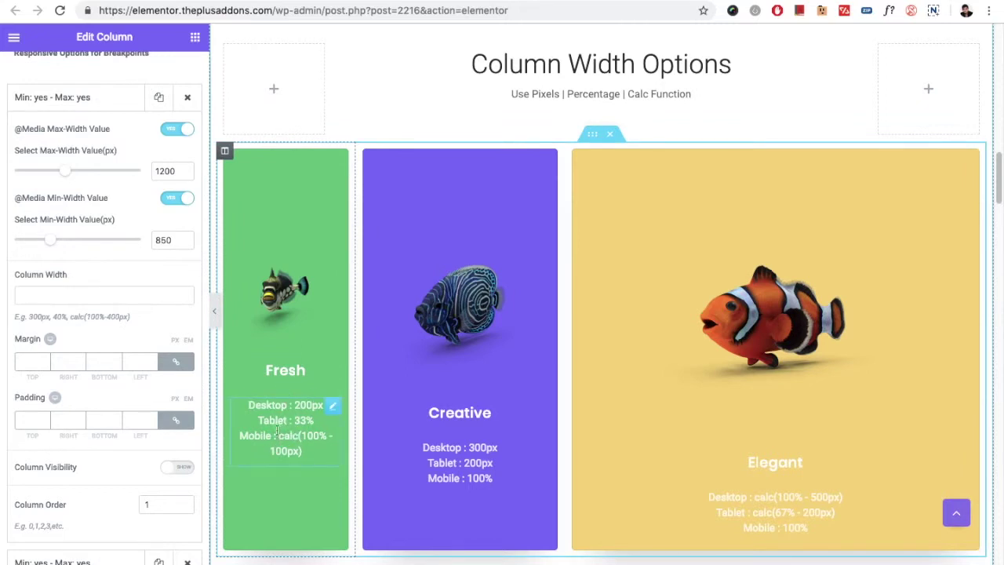
{"action": "scroll", "coordinate": [15, 251], "scroll_direction": "up", "scroll_amount": 3}
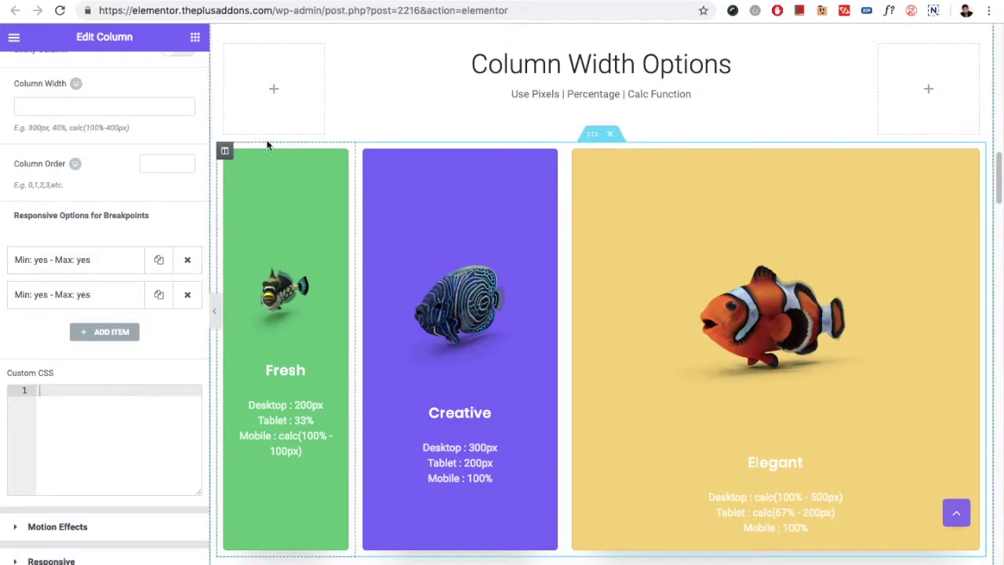
{"action": "left_click", "coordinate": [225, 151]}
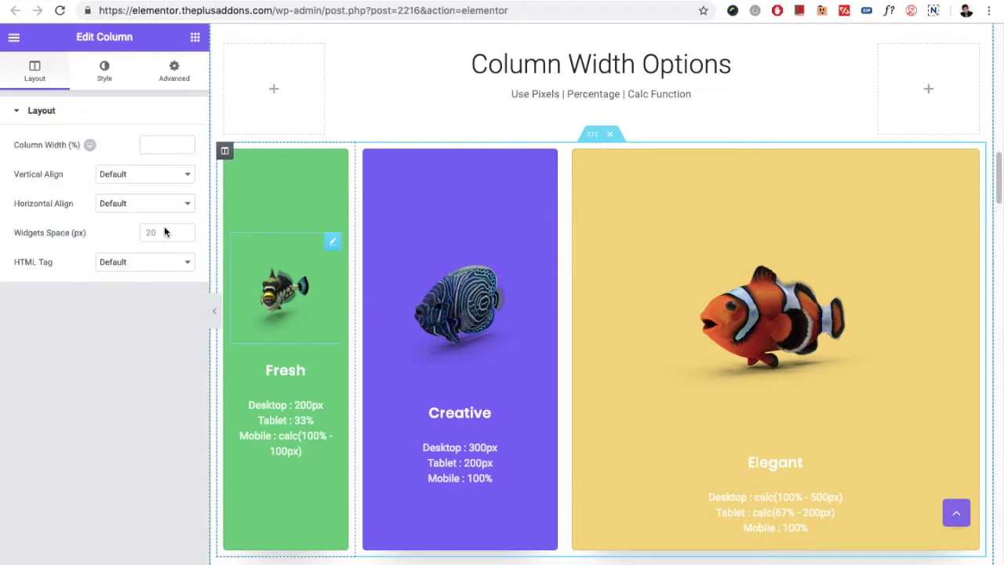
- Show the Fresh column's per-device 200px Column Width options in Plus Extras and highlight the example formats
{"action": "left_click", "coordinate": [151, 75]}
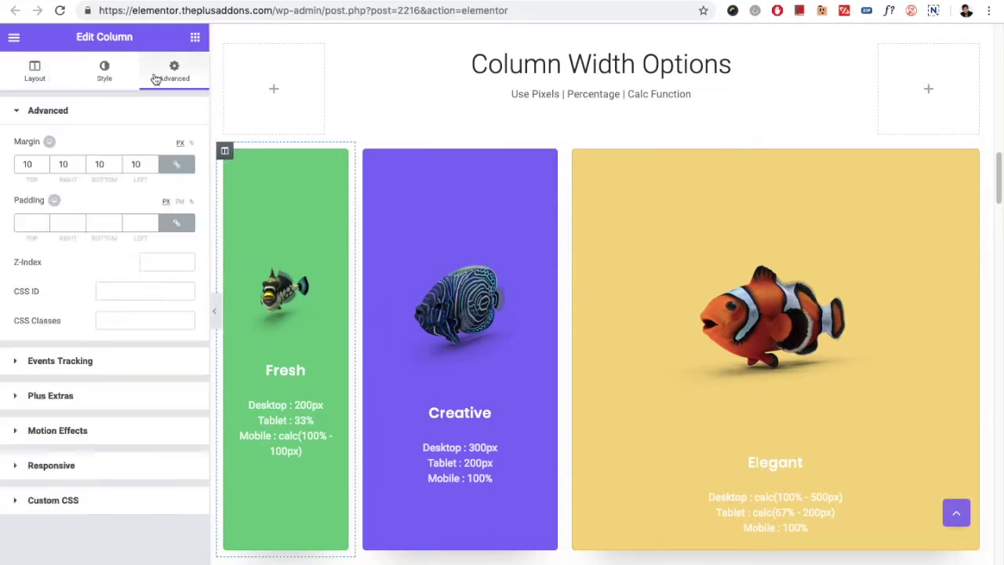
{"action": "left_click", "coordinate": [71, 392]}
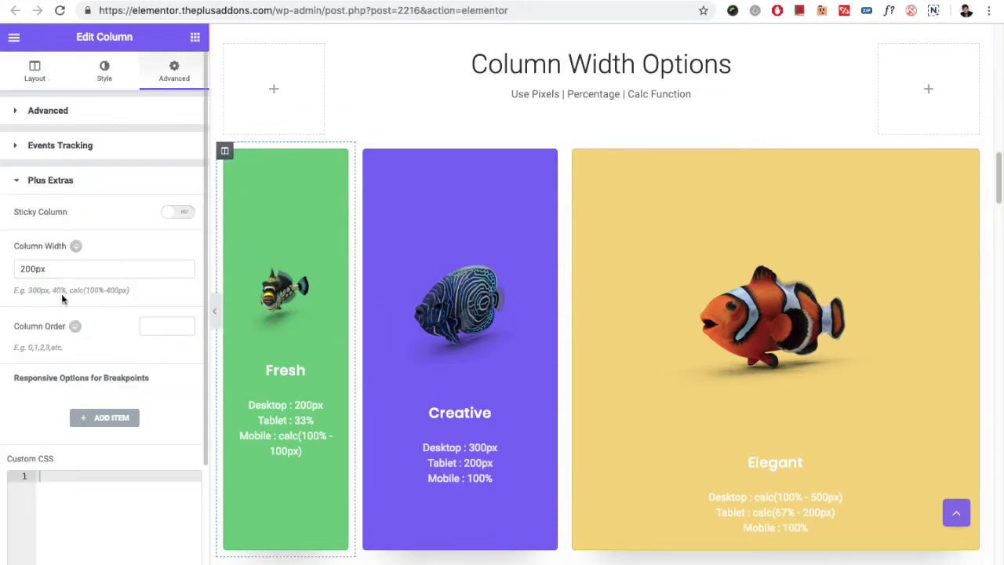
{"action": "left_click", "coordinate": [75, 246]}
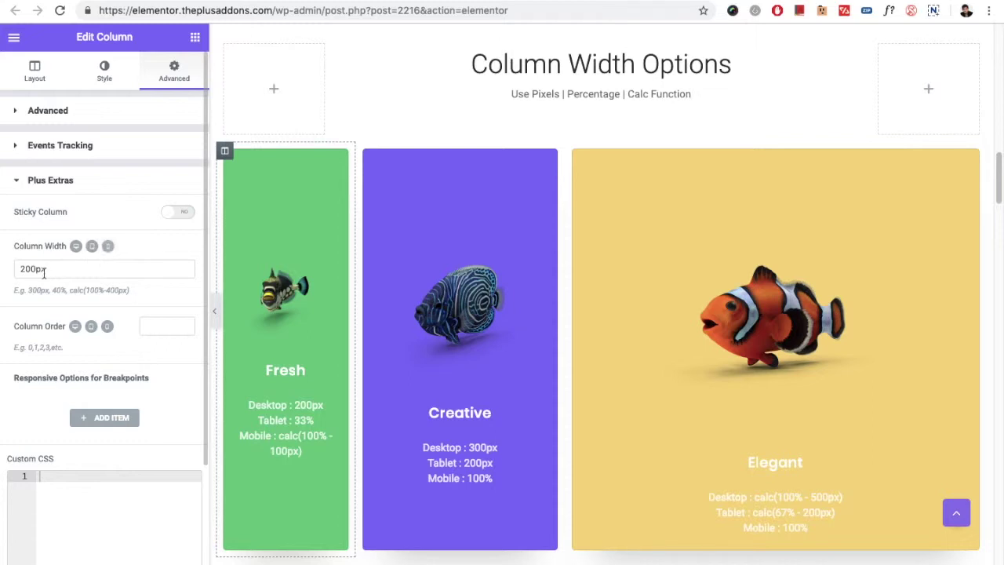
{"action": "left_click_drag", "start_coordinate": [27, 290], "coordinate": [124, 296]}
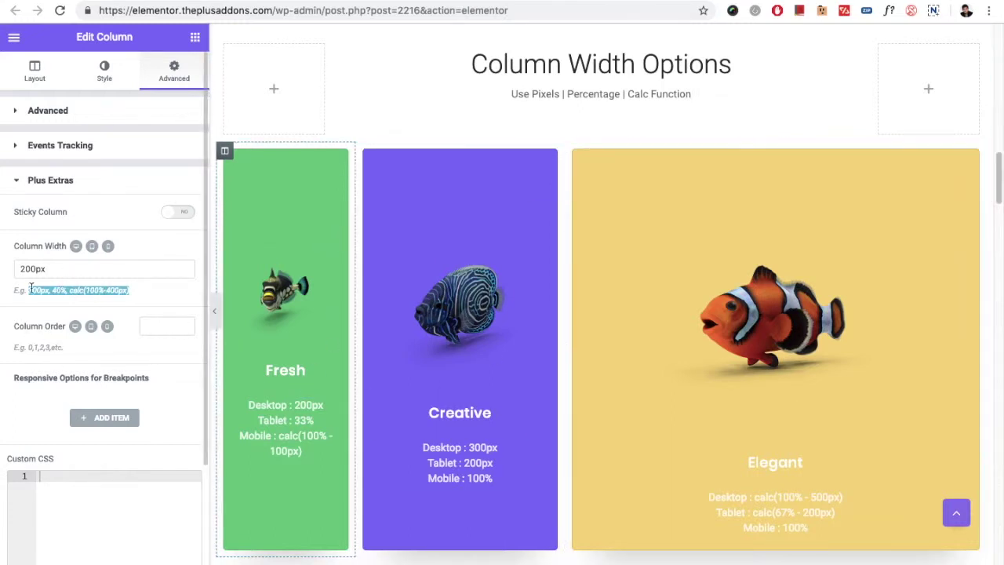
{"action": "scroll", "coordinate": [409, 372], "scroll_direction": "down", "scroll_amount": 8}
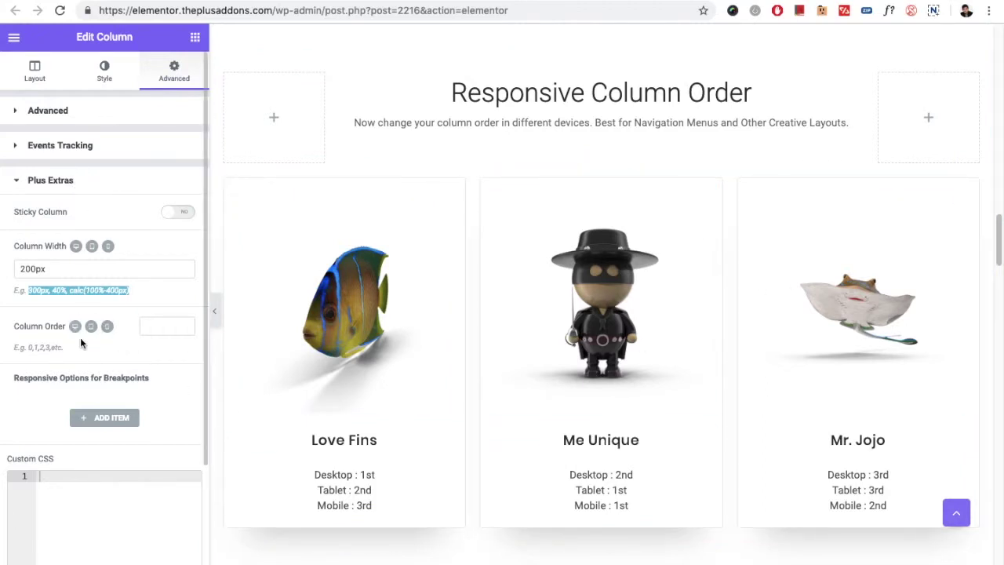
- Turn on Sticky Column for desktop and tablet only, with 40 top and bottom spacing
{"action": "scroll", "coordinate": [619, 404], "scroll_direction": "down", "scroll_amount": 5}
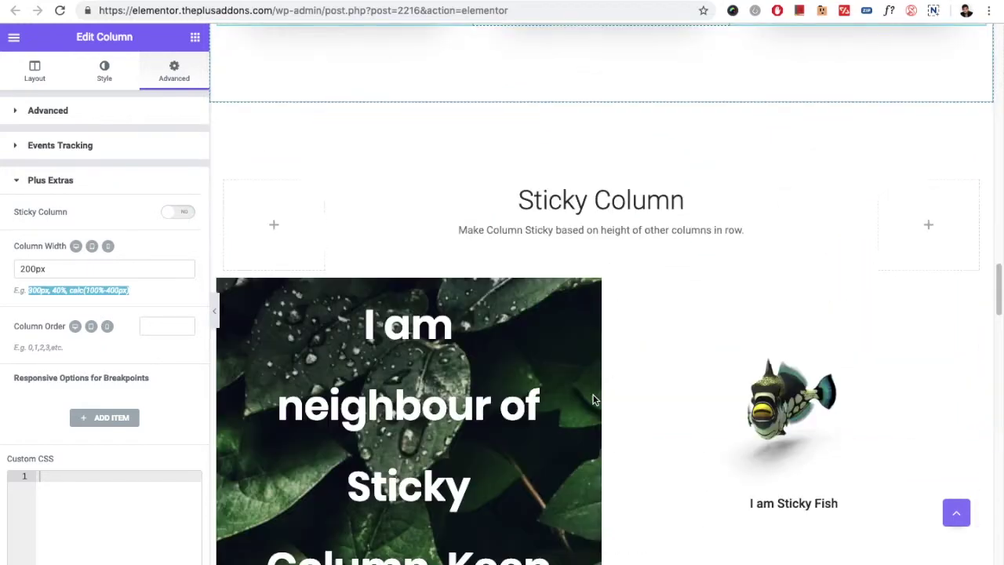
{"action": "scroll", "coordinate": [701, 368], "scroll_direction": "down", "scroll_amount": 2}
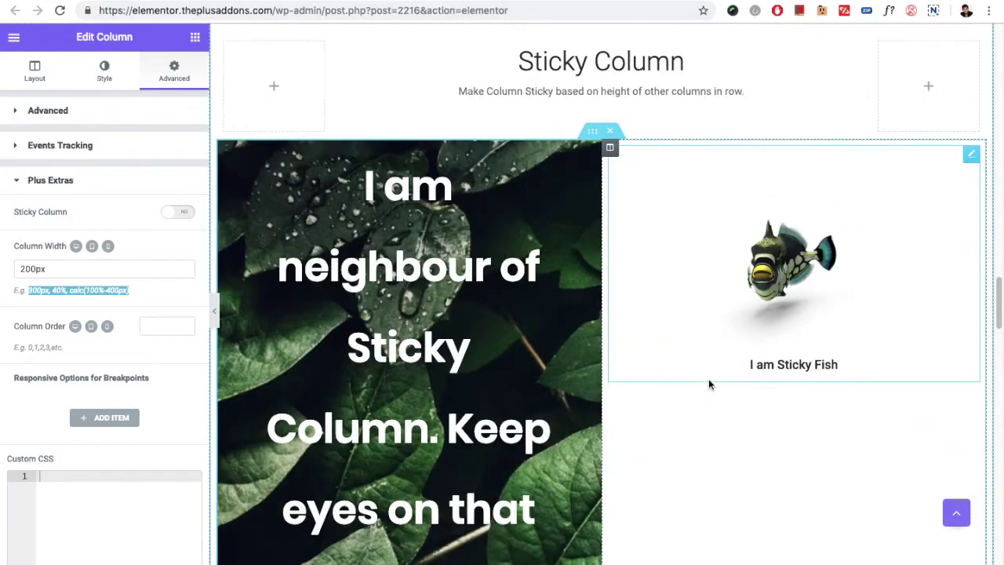
{"action": "left_click", "coordinate": [170, 209]}
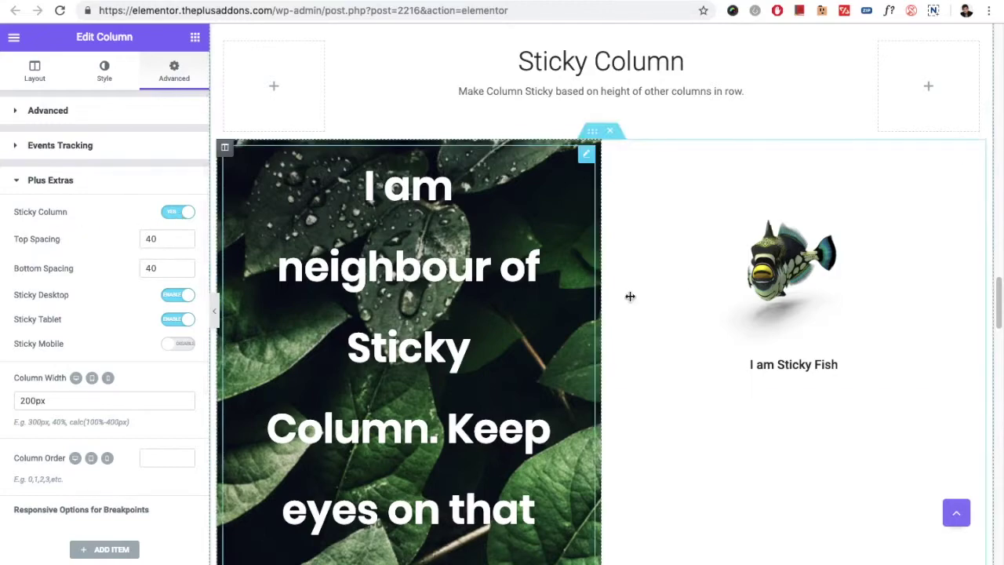
{"action": "scroll", "coordinate": [659, 305], "scroll_direction": "down", "scroll_amount": 5}
{"action": "scroll", "coordinate": [676, 315], "scroll_direction": "down", "scroll_amount": 6}
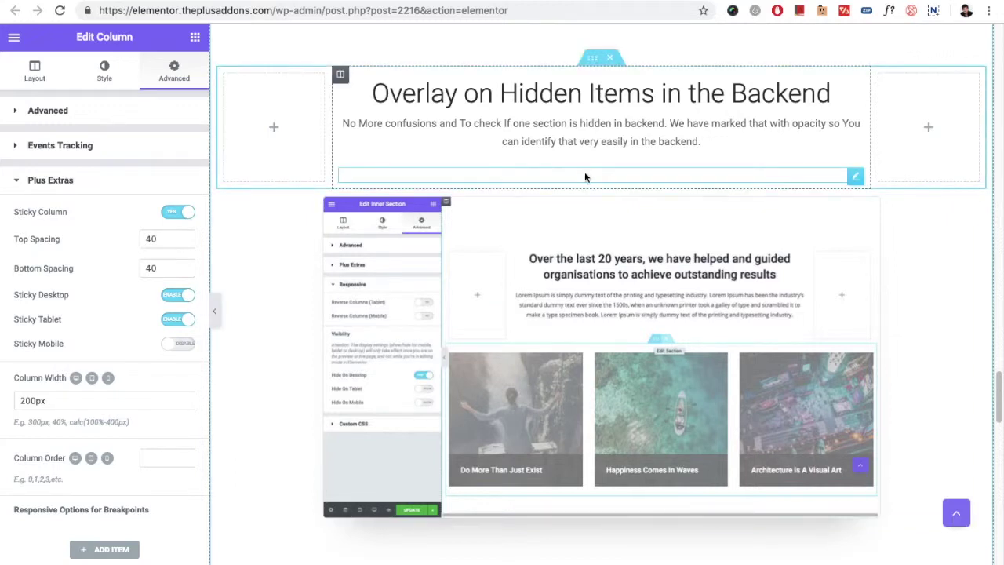
- Select the Overlay on Hidden Items heading and expand its Advanced Responsive visibility options
{"action": "left_click", "coordinate": [538, 152]}
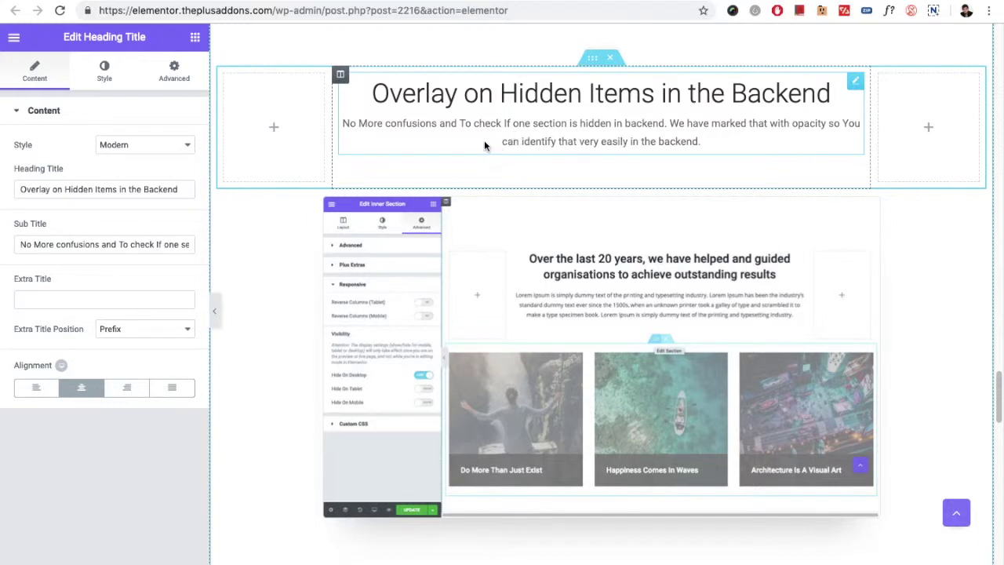
{"action": "left_click", "coordinate": [169, 87]}
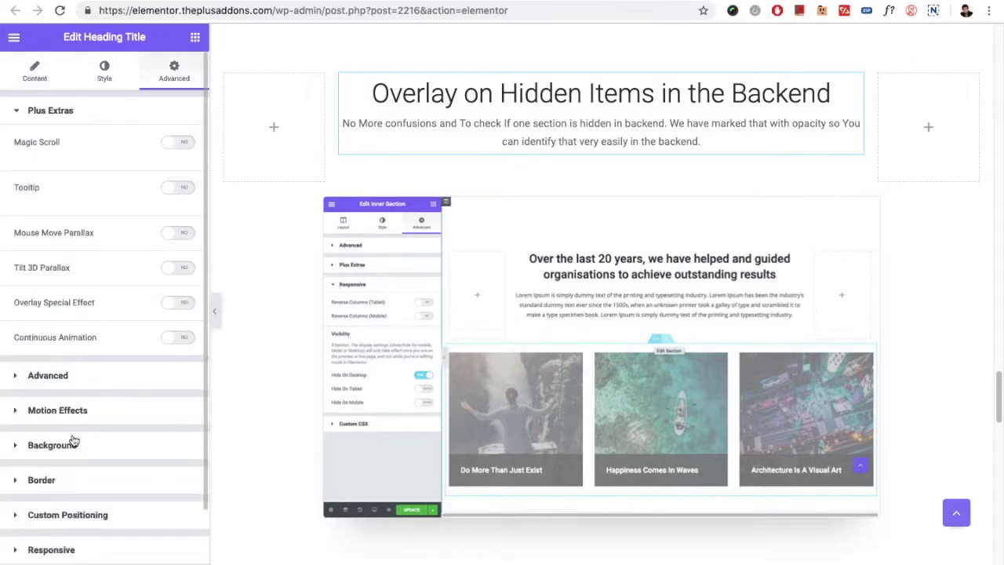
{"action": "scroll", "coordinate": [74, 501], "scroll_direction": "down", "scroll_amount": 2}
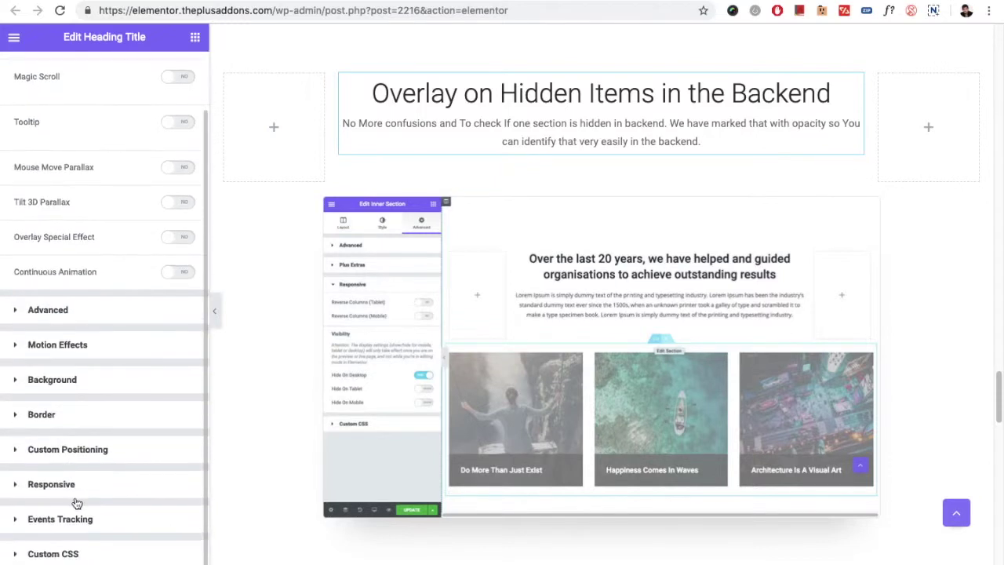
{"action": "left_click", "coordinate": [74, 484]}
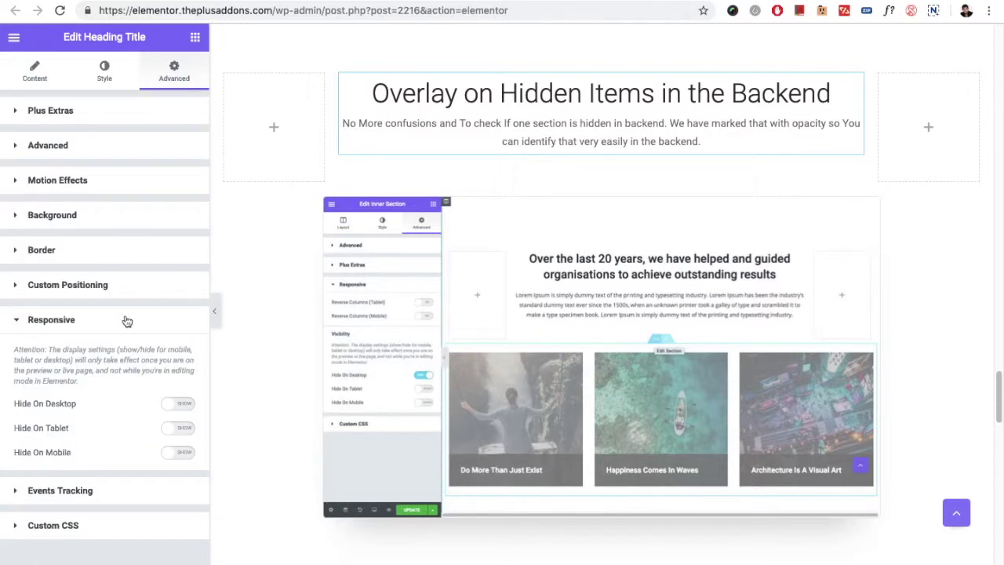
- Toggle Hide On Desktop on and off twice, leaving the heading shown on desktop
{"action": "left_click", "coordinate": [173, 405]}
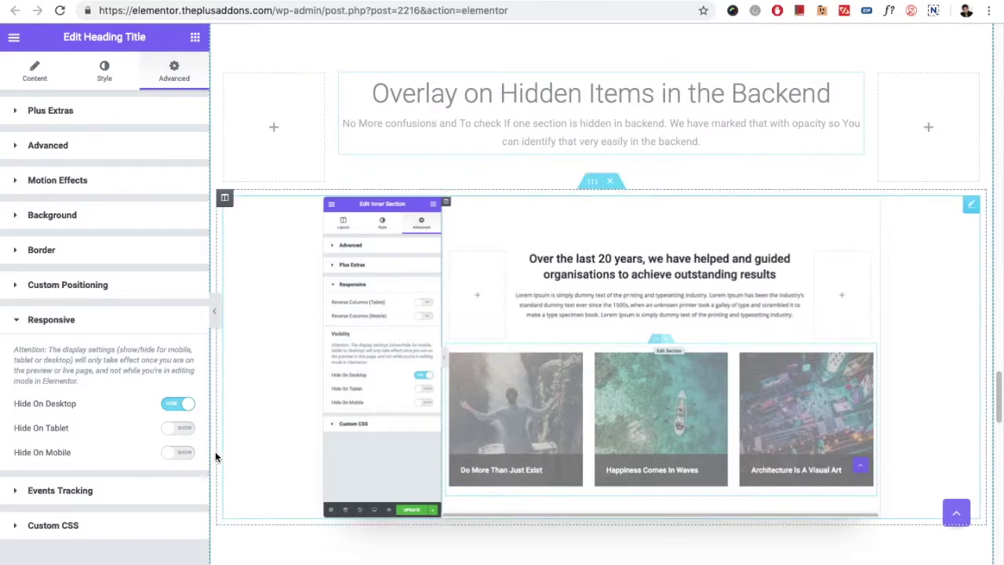
{"action": "left_click", "coordinate": [180, 406]}
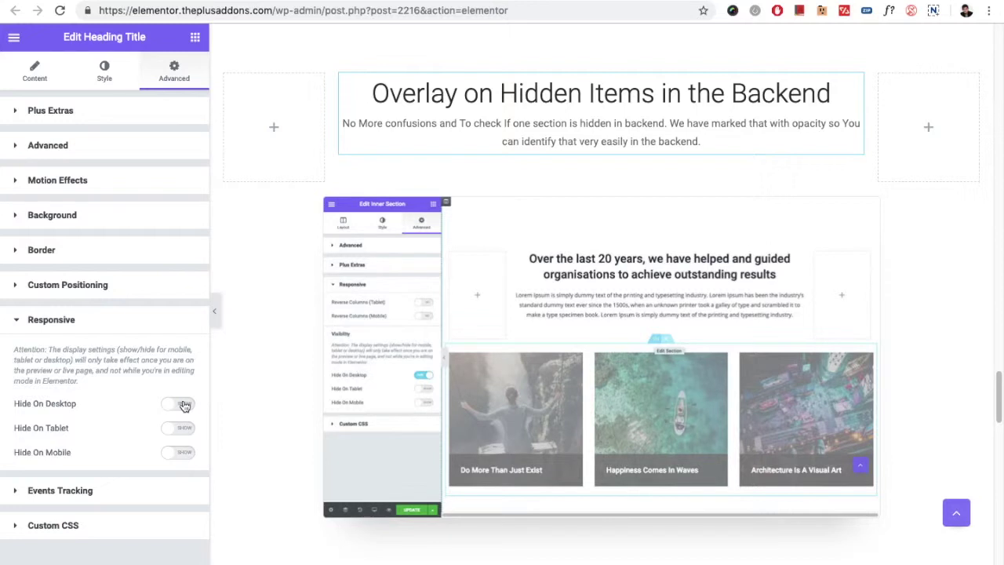
{"action": "left_click", "coordinate": [184, 406]}
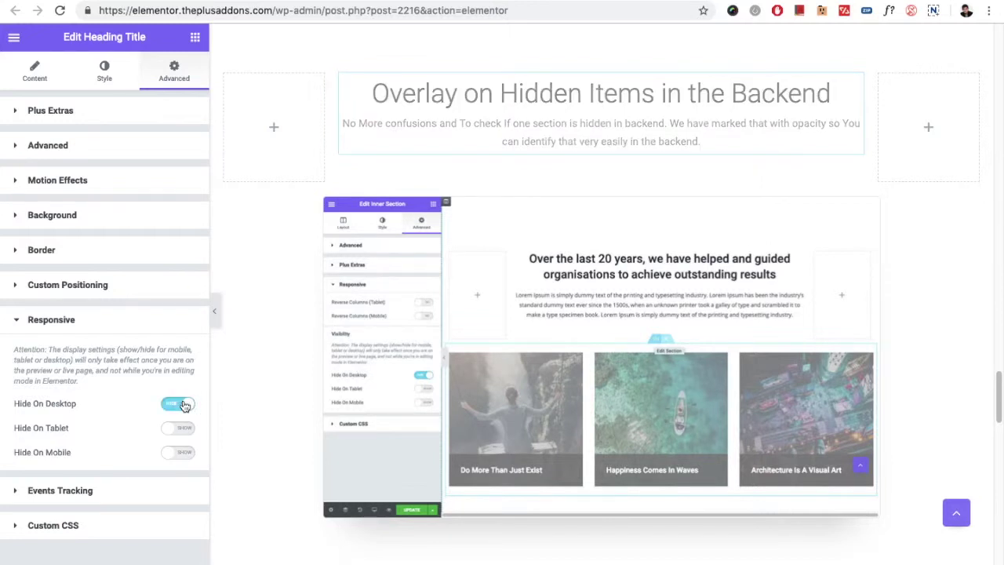
{"action": "left_click", "coordinate": [184, 405]}
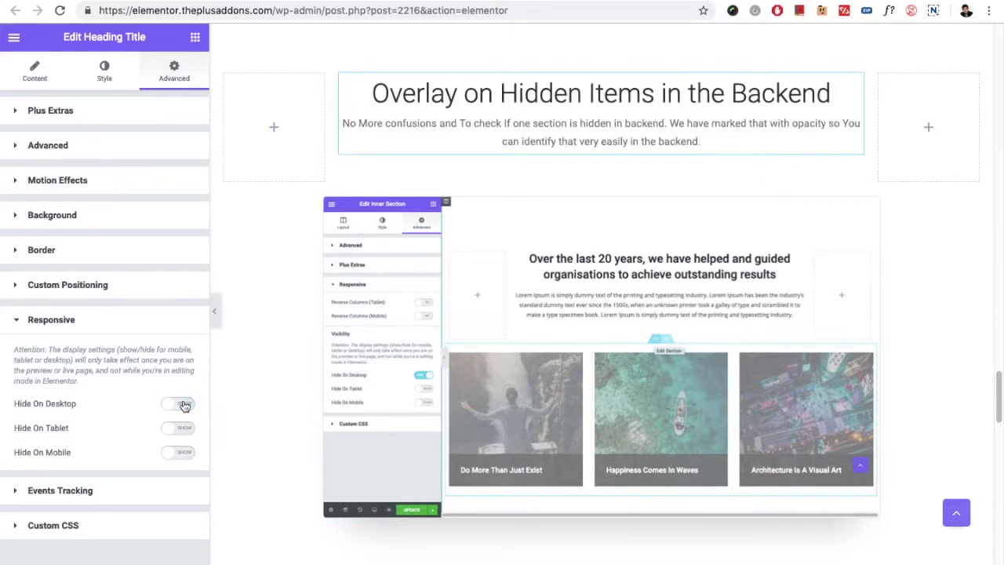
{"action": "scroll", "coordinate": [530, 261], "scroll_direction": "down", "scroll_amount": 8}
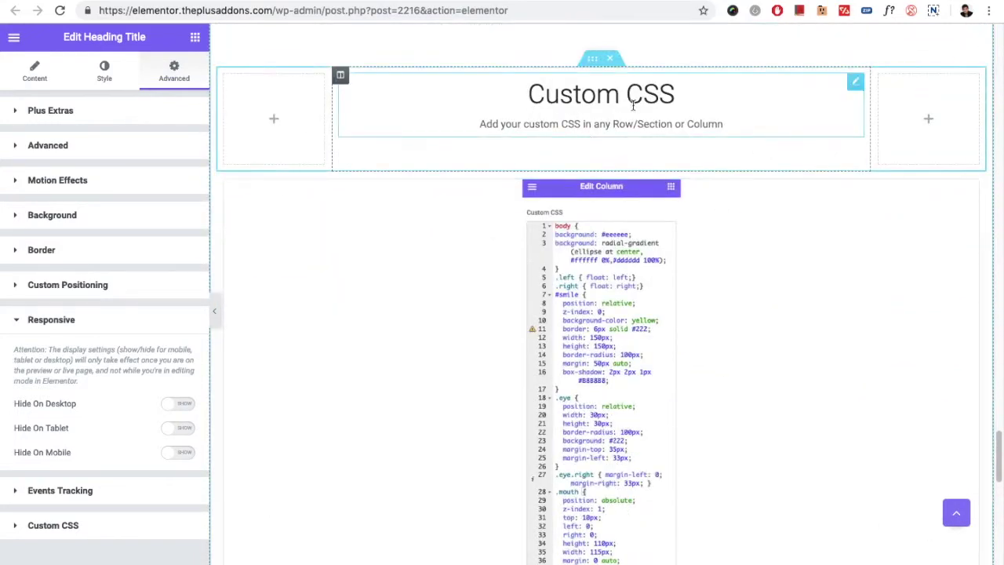
- Open the Custom CSS section column's Plus Extras options down to its empty Custom CSS field
{"action": "left_click", "coordinate": [76, 118]}
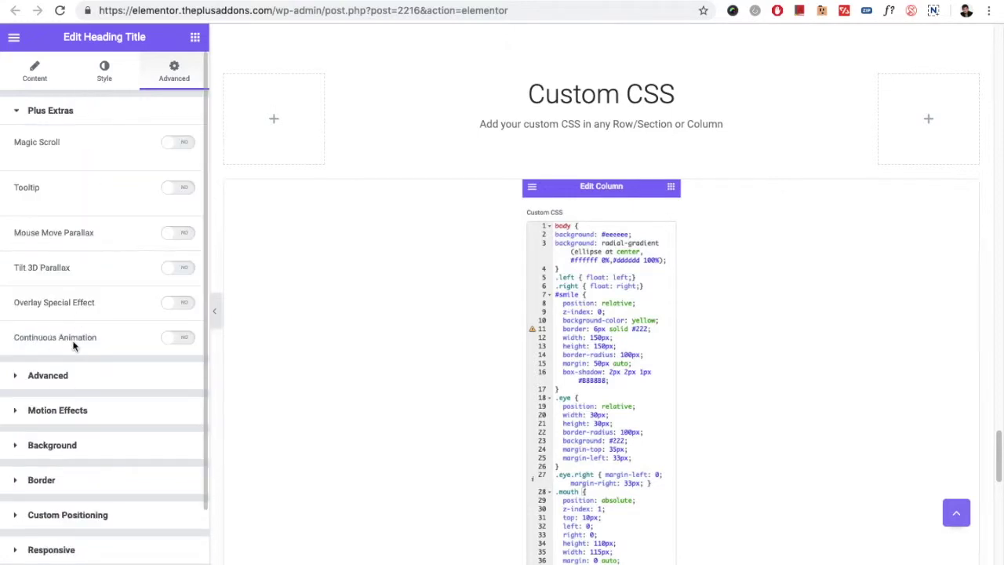
{"action": "left_click", "coordinate": [340, 75]}
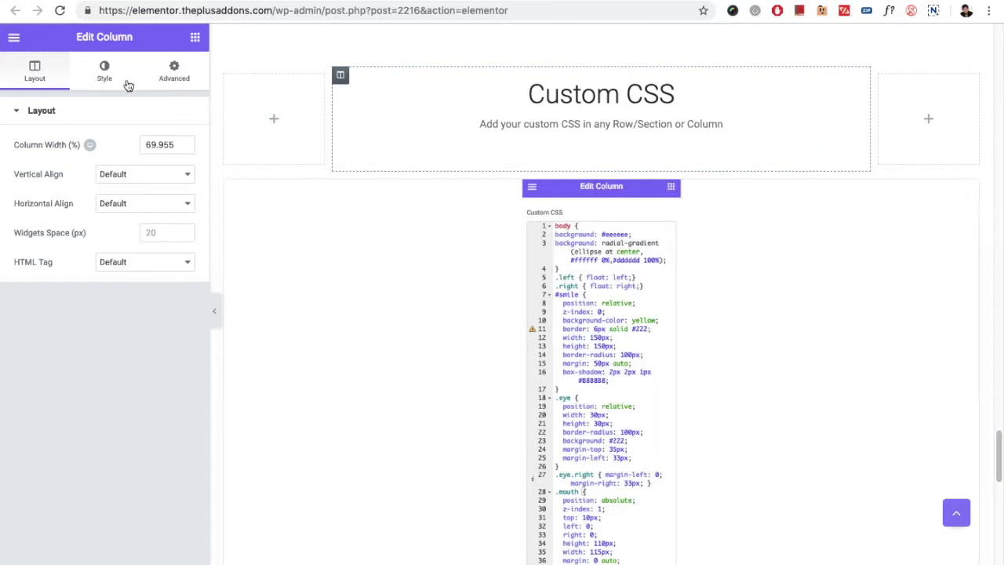
{"action": "left_click", "coordinate": [164, 85]}
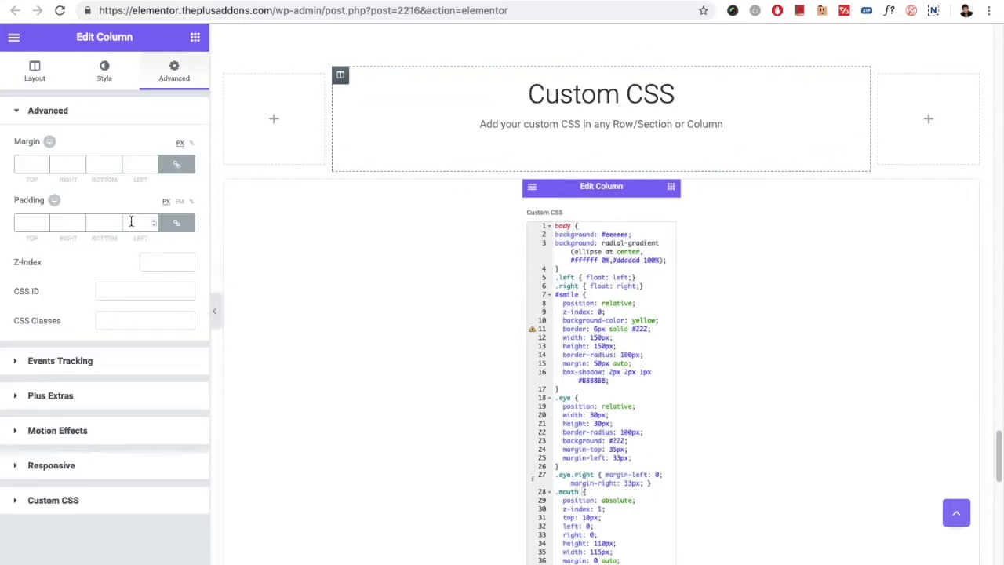
{"action": "left_click", "coordinate": [48, 396]}
{"action": "scroll", "coordinate": [71, 365], "scroll_direction": "down", "scroll_amount": 3}
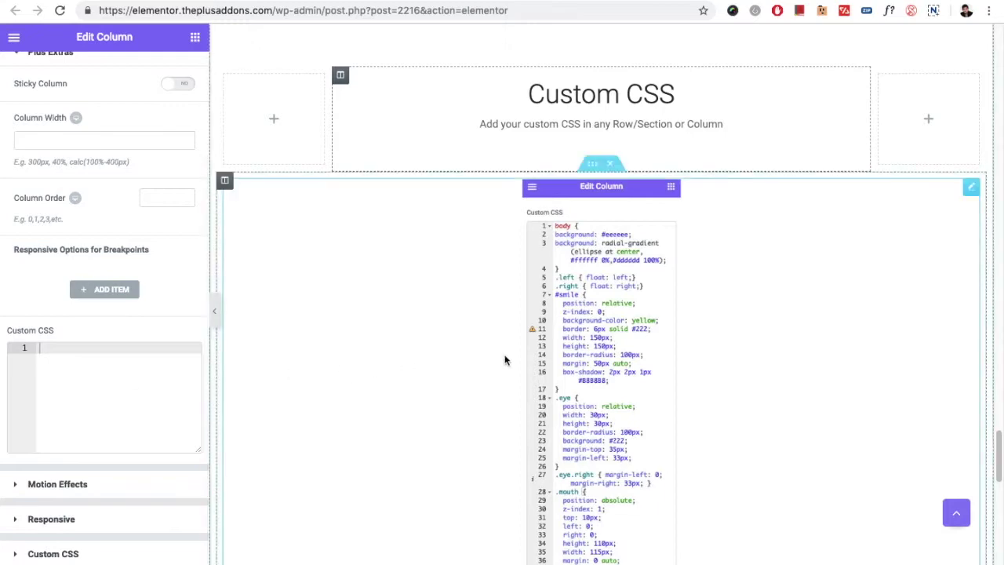
{"action": "scroll", "coordinate": [506, 359], "scroll_direction": "down", "scroll_amount": 15}
{"action": "scroll", "coordinate": [505, 360], "scroll_direction": "up", "scroll_amount": 20}
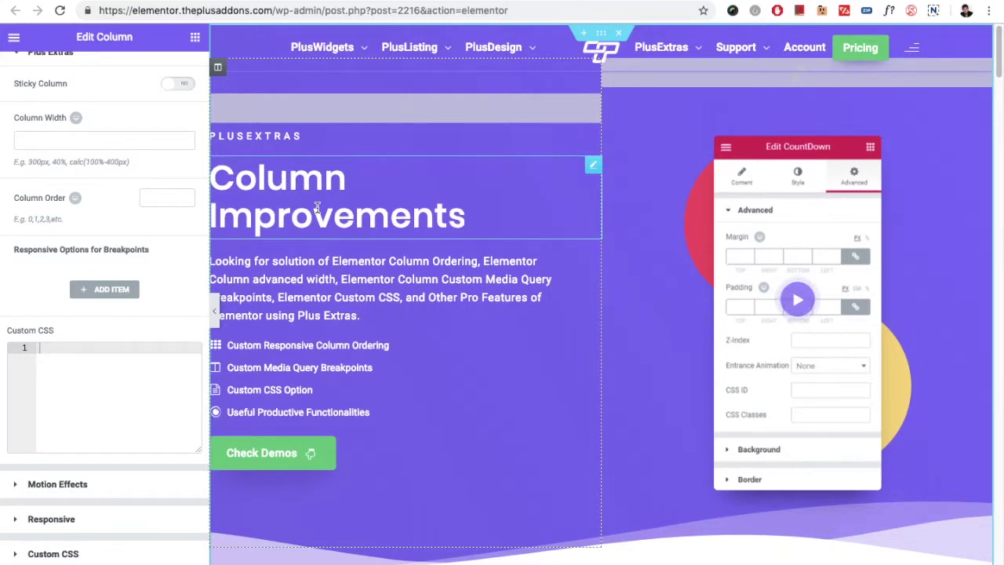
{"action": "scroll", "coordinate": [130, 197], "scroll_direction": "up", "scroll_amount": 3}
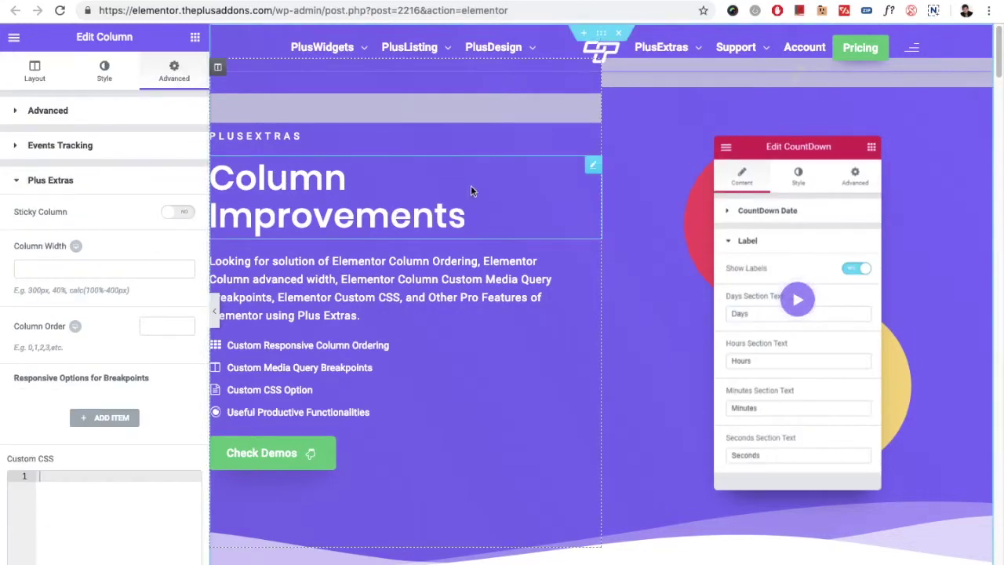